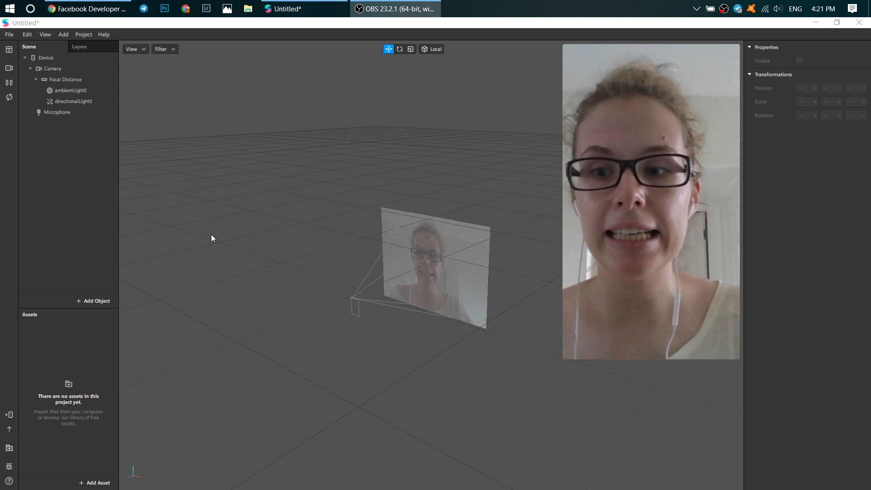
# Insert faceTracker0 and nest a checkerboard face mesh under it.
pyautogui.click(73, 303)
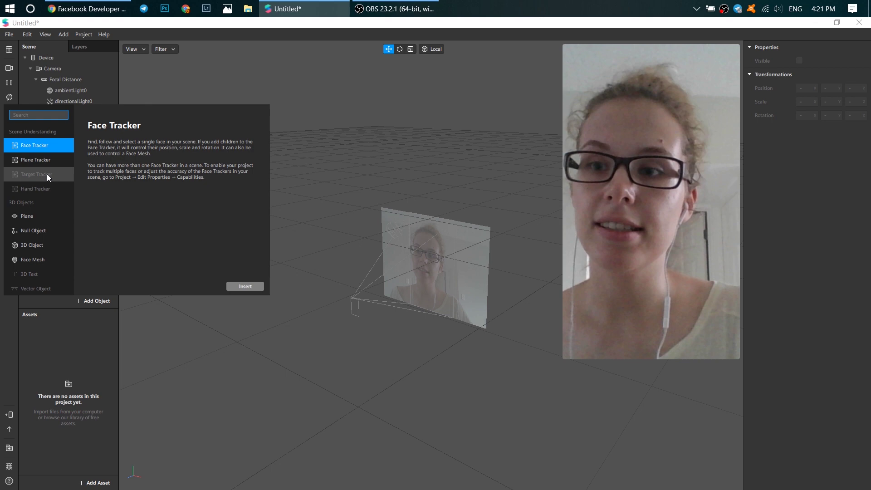
pyautogui.click(237, 288)
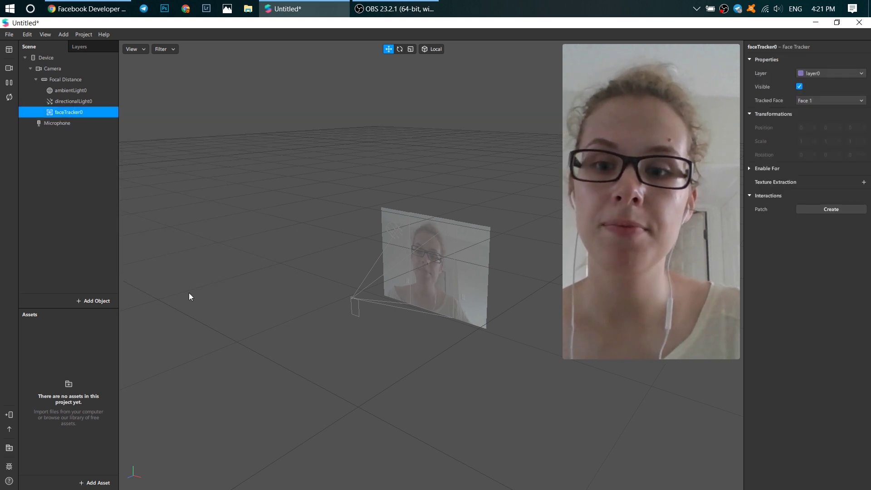
pyautogui.click(94, 301)
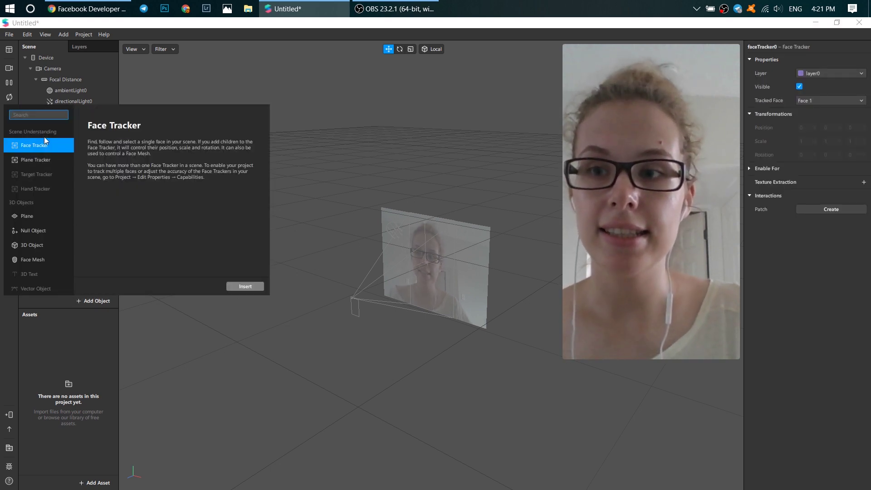
pyautogui.click(29, 260)
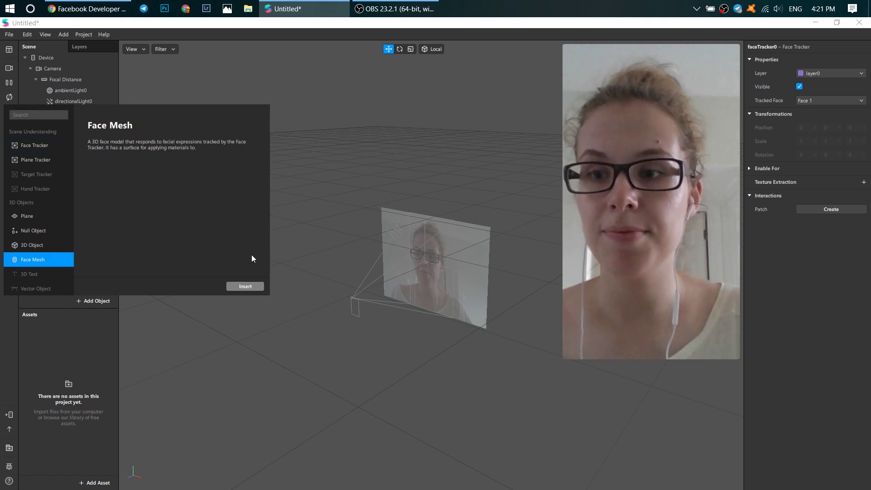
pyautogui.click(245, 286)
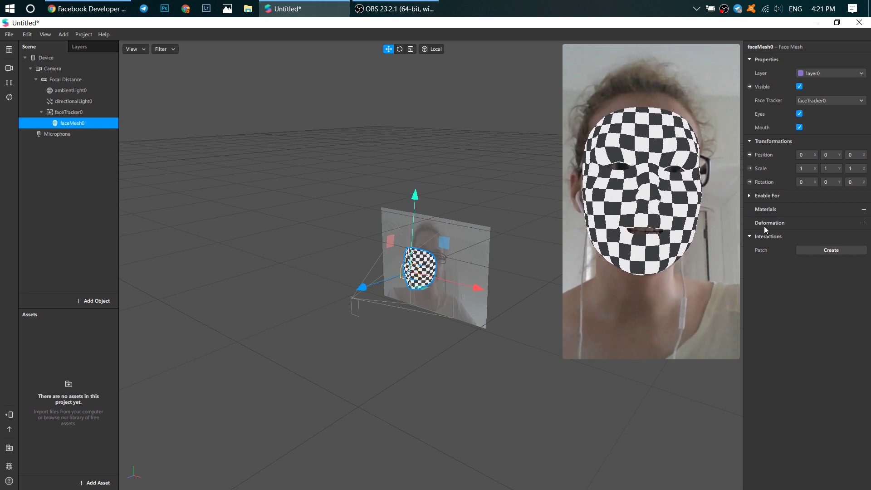
# Import faceDistortionPack.fbx as faceMesh0's Deformation morph.
pyautogui.click(864, 224)
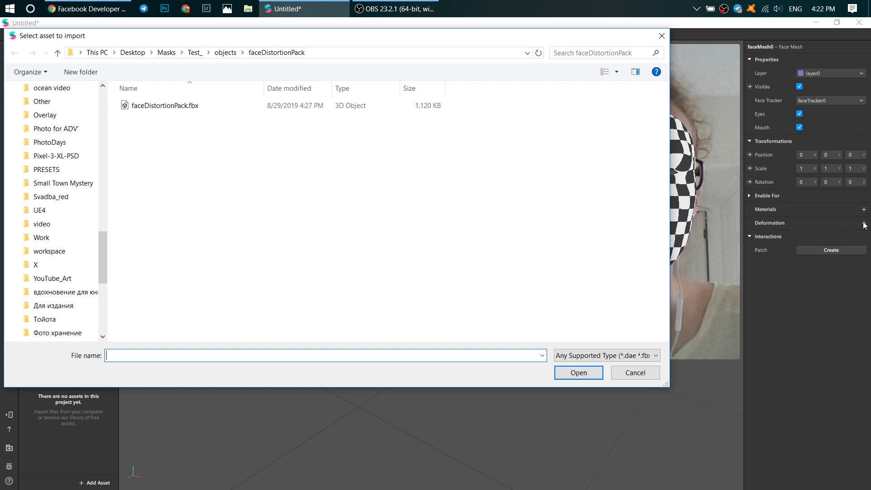
pyautogui.click(176, 107)
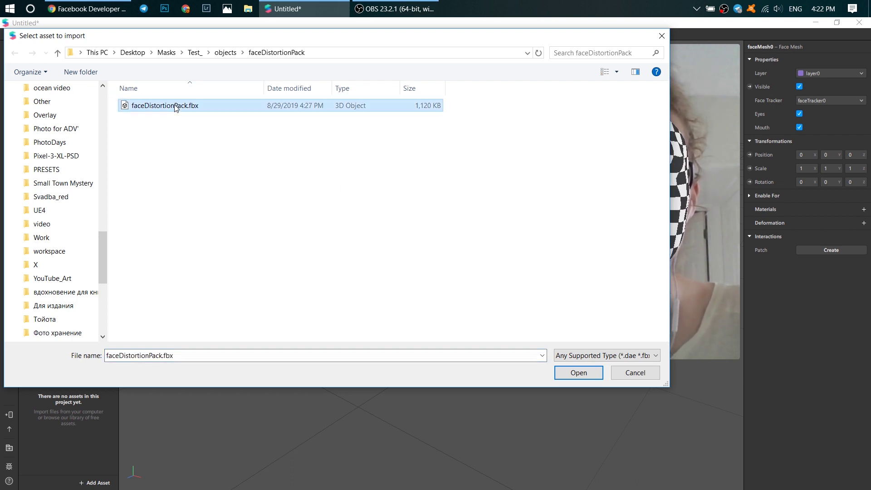
pyautogui.doubleClick(175, 106)
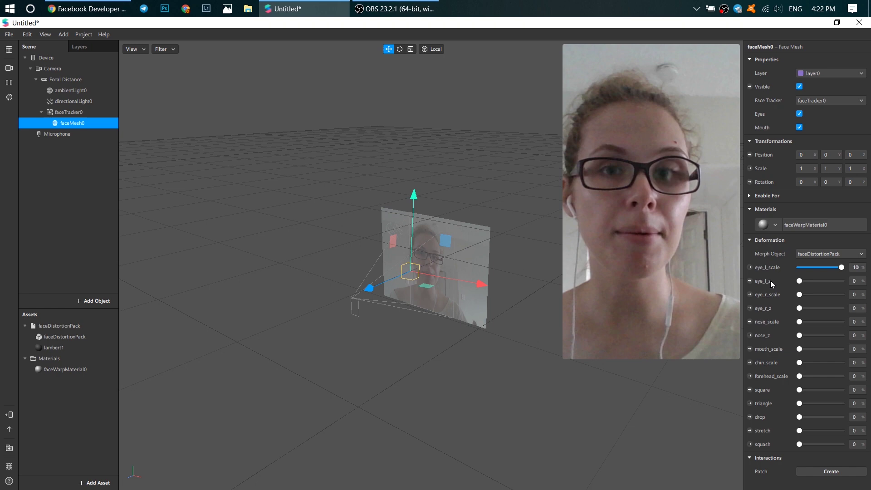
# Set eye_l_scale to 40 and eye_r_scale to 44.
pyautogui.moveTo(840, 267); pyautogui.dragTo(783, 275)
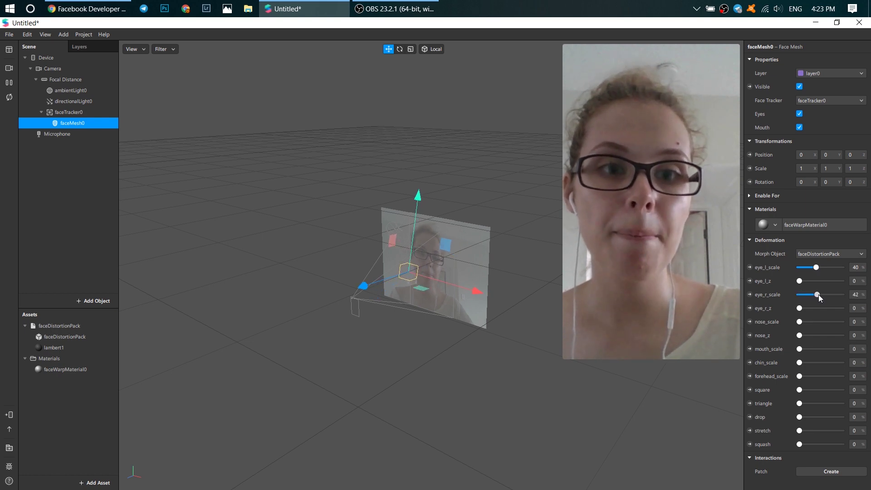
pyautogui.moveTo(818, 295); pyautogui.dragTo(819, 295)
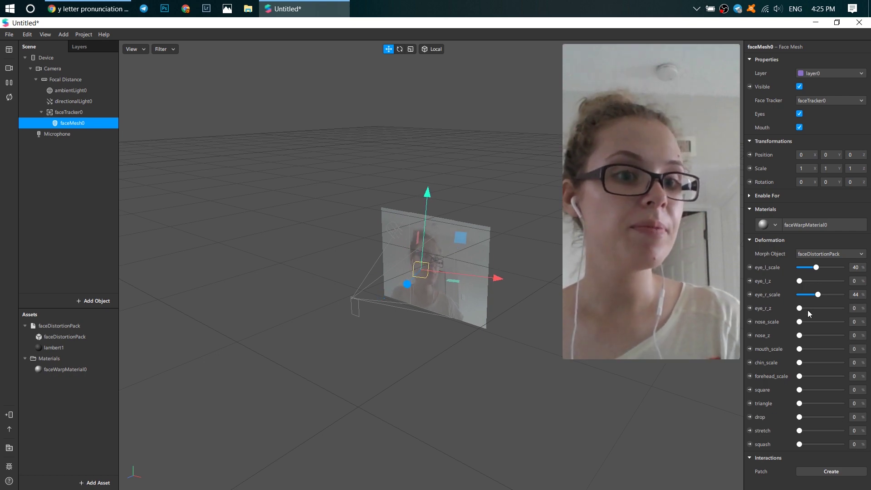
# Set nose_z to 48, chin_scale to 100, square to 18, and drop to 0.
pyautogui.moveTo(800, 336); pyautogui.dragTo(820, 336)
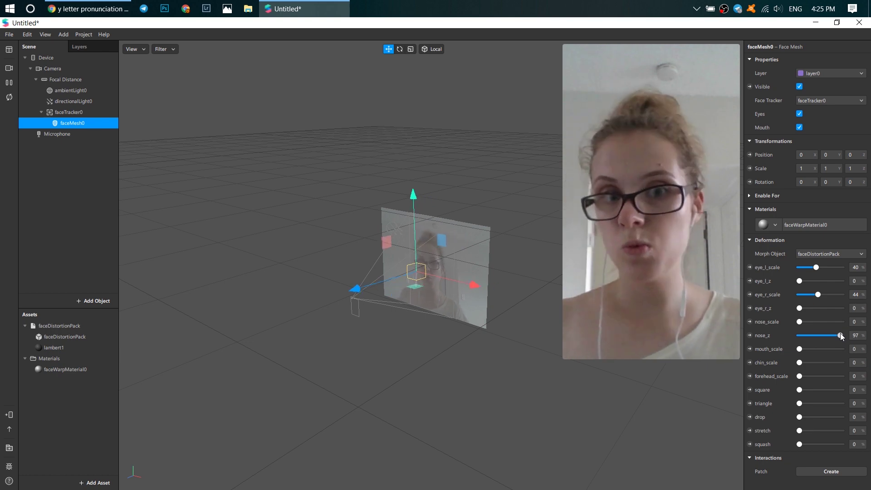
pyautogui.moveTo(843, 336)
pyautogui.mouseDown()
pyautogui.moveTo(809, 334)
pyautogui.moveTo(842, 329)
pyautogui.moveTo(820, 328)
pyautogui.mouseUp()
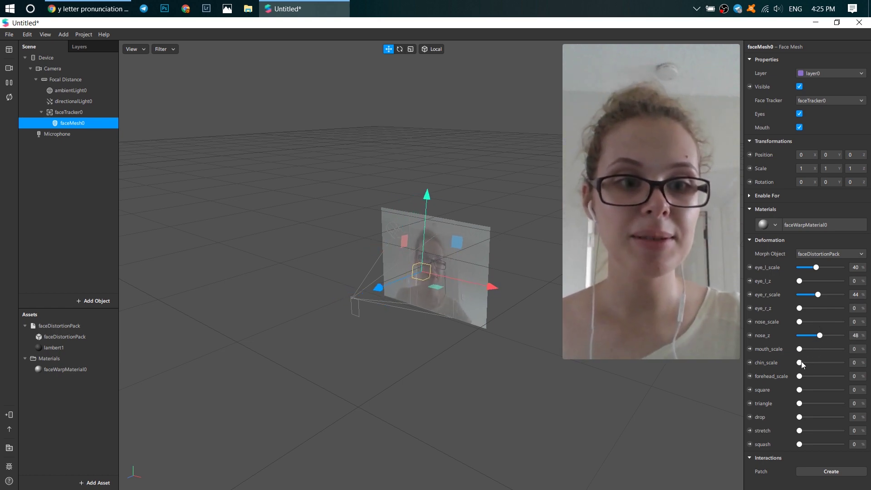
pyautogui.moveTo(800, 363); pyautogui.dragTo(809, 363)
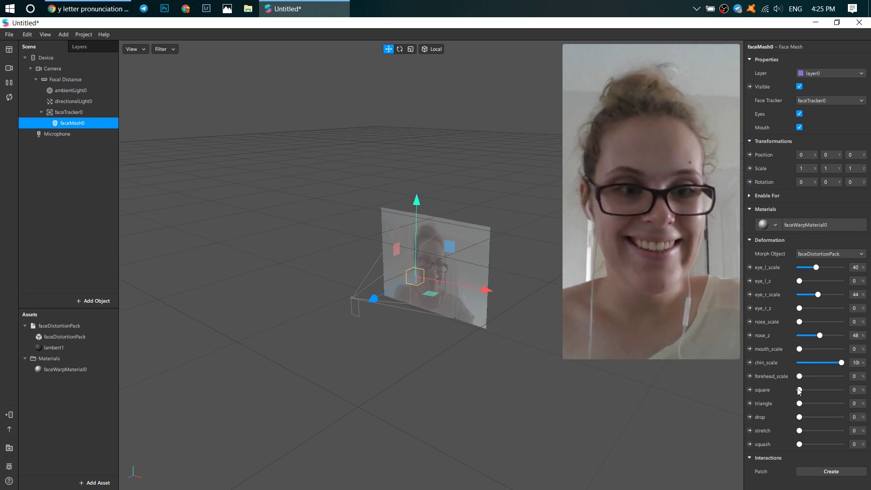
pyautogui.moveTo(800, 390); pyautogui.dragTo(830, 392)
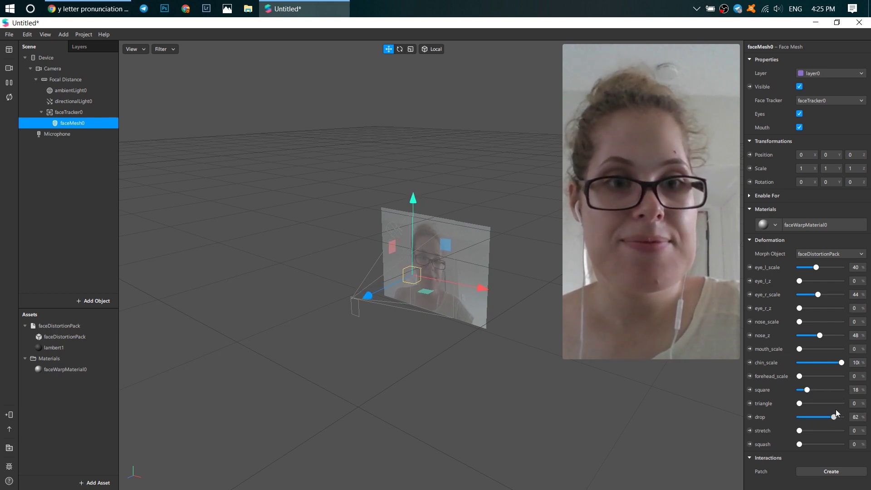
pyautogui.moveTo(835, 413); pyautogui.dragTo(803, 412)
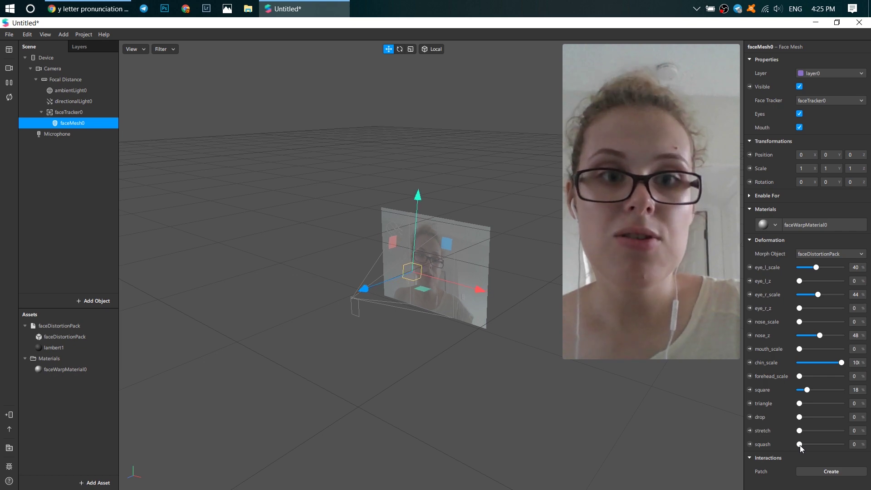
# Set mouth_scale and stretch to 100, with squash left at 0.
pyautogui.moveTo(799, 445)
pyautogui.mouseDown()
pyautogui.moveTo(847, 440)
pyautogui.moveTo(795, 435)
pyautogui.mouseUp()
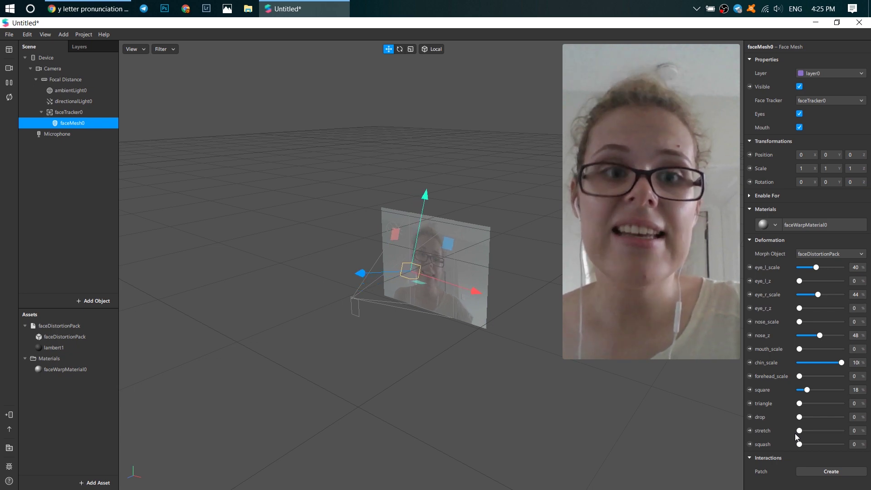
pyautogui.moveTo(800, 349); pyautogui.dragTo(816, 350)
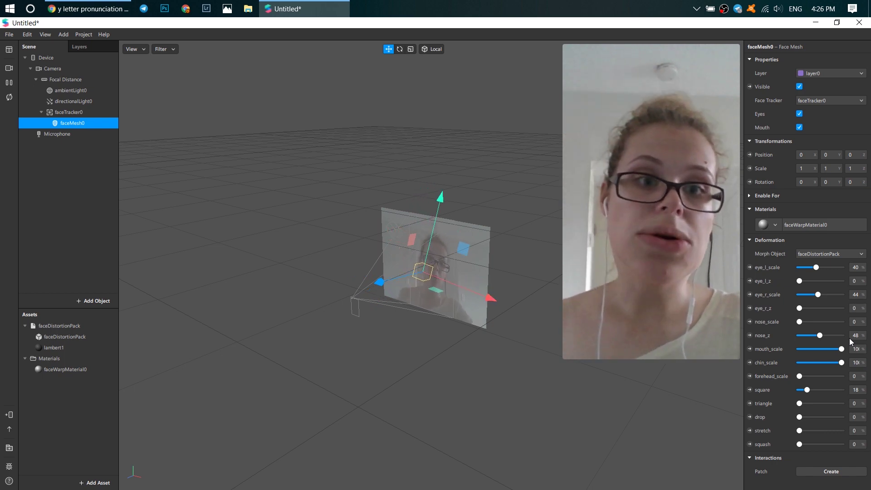
pyautogui.moveTo(800, 431); pyautogui.dragTo(857, 431)
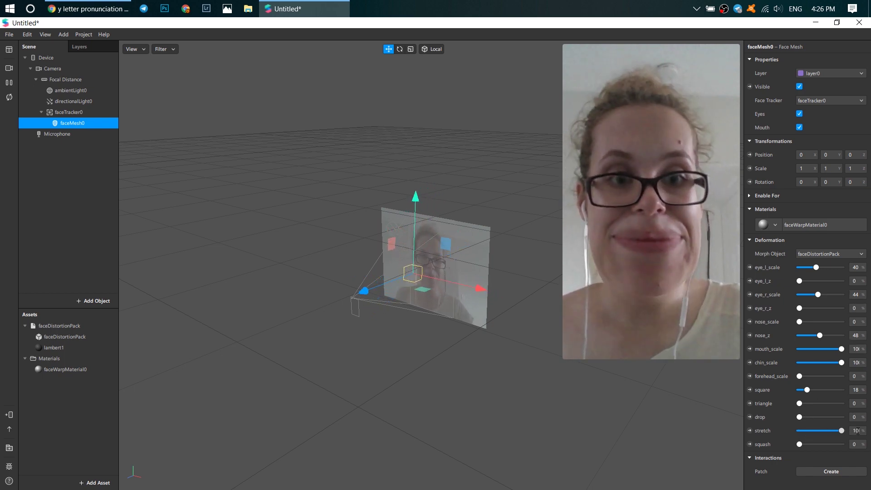